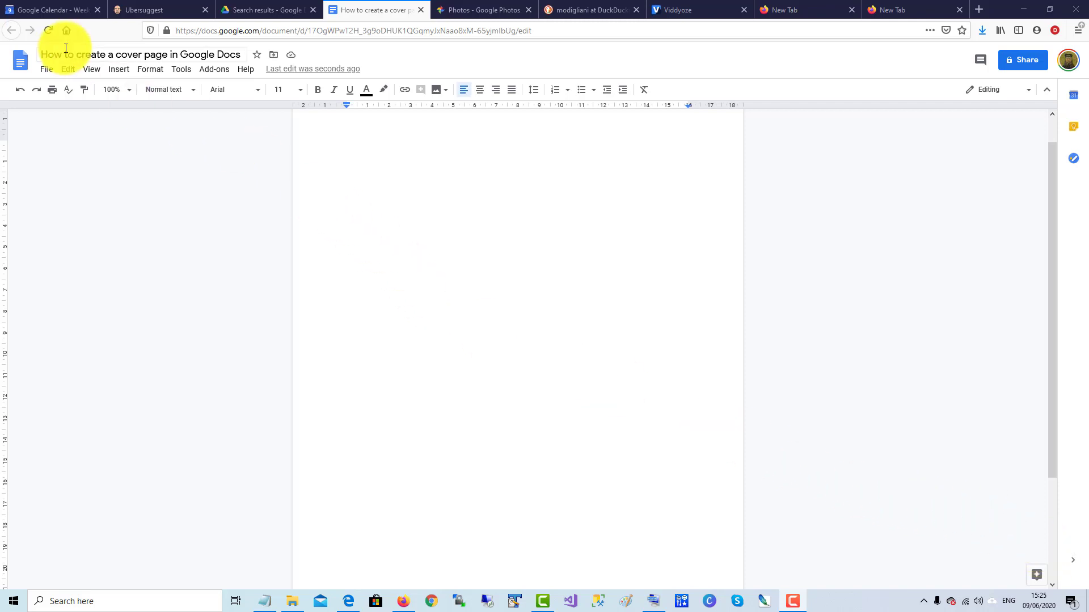
Insert a new blank drawing from the Insert menu.
left_click(119, 69)
mouse_move(141, 126)
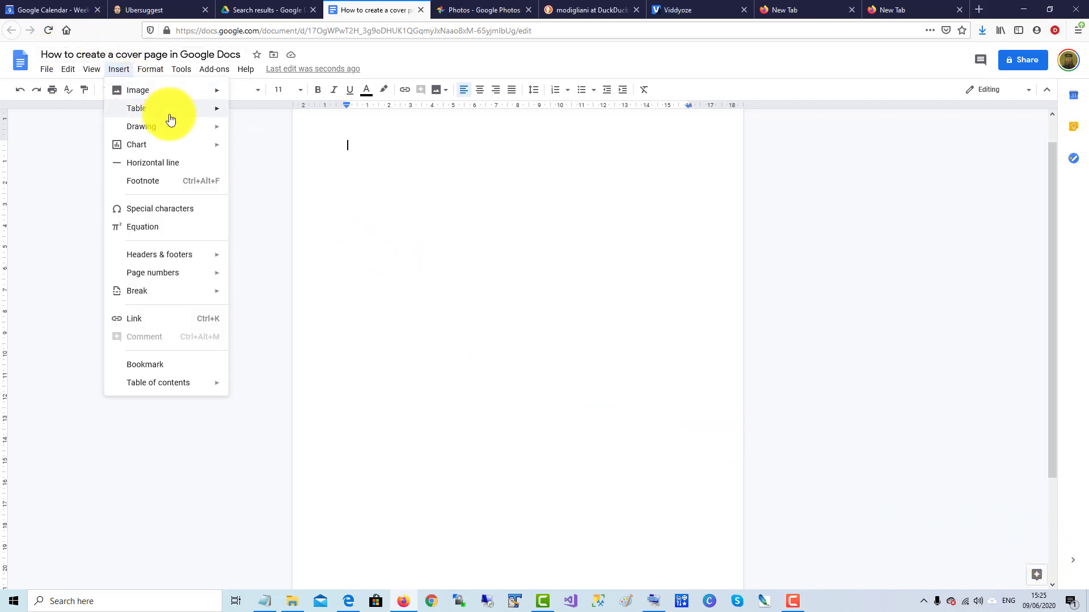
left_click(258, 130)
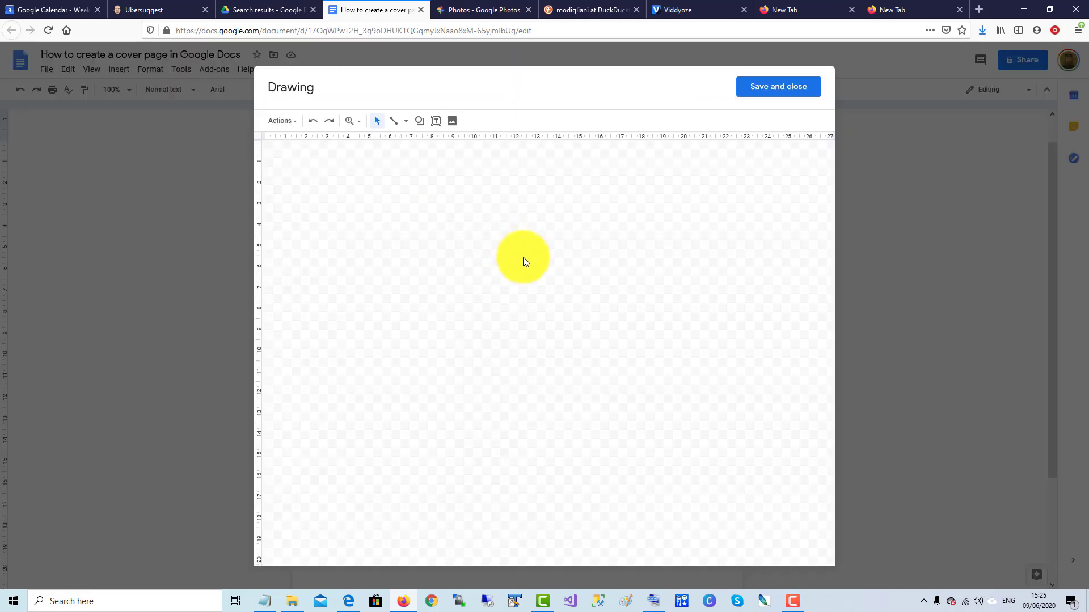
Upload the red-haired woman portrait from Downloads onto the drawing canvas.
left_click(452, 125)
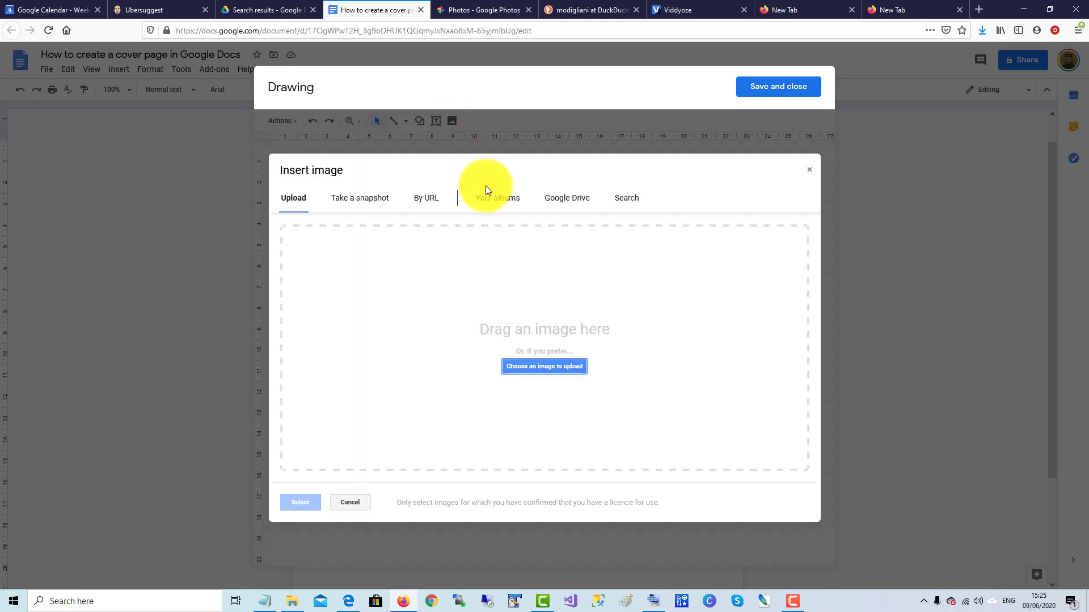
left_click(552, 370)
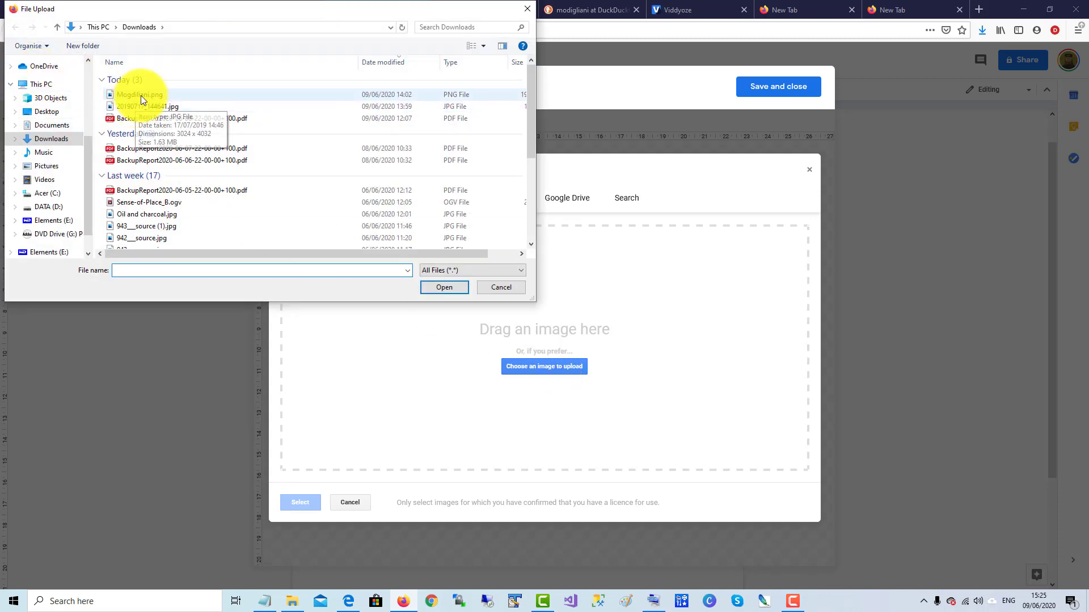
double_click(141, 95)
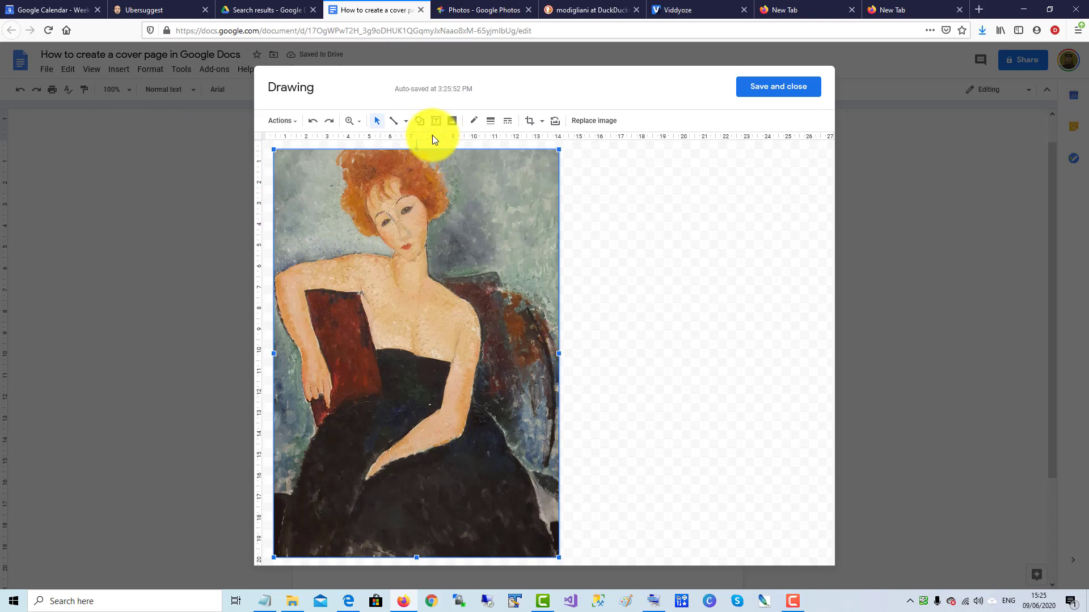
Add a text box across the painting's bottom captioned 'Modigliani a Retrospective' and select its text.
left_click(435, 122)
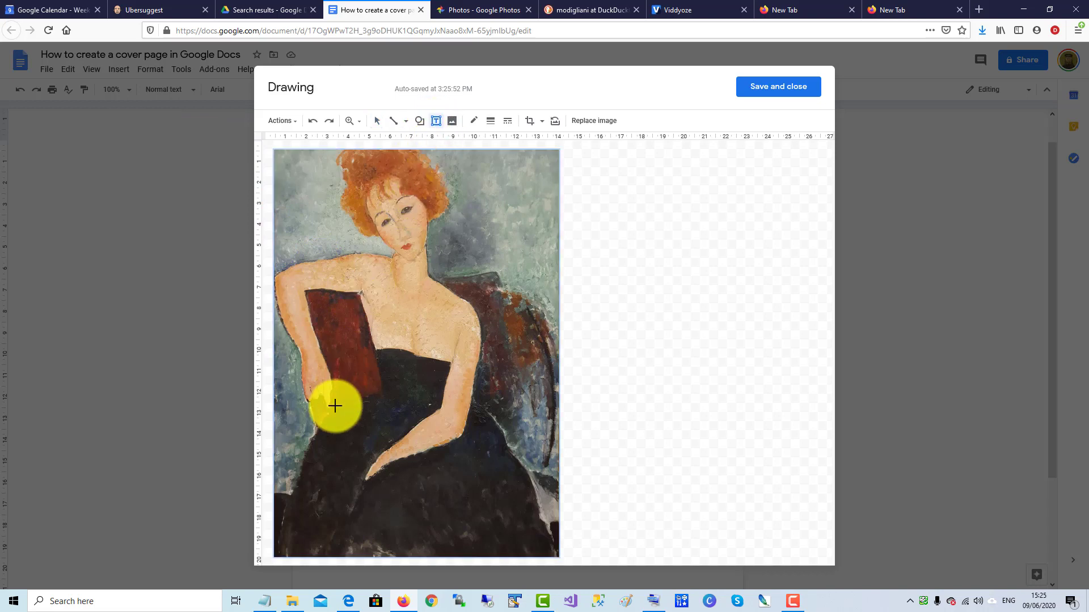
mouse_move(291, 502)
left_mouse_down()
mouse_move(519, 518)
mouse_move(536, 542)
left_mouse_up()
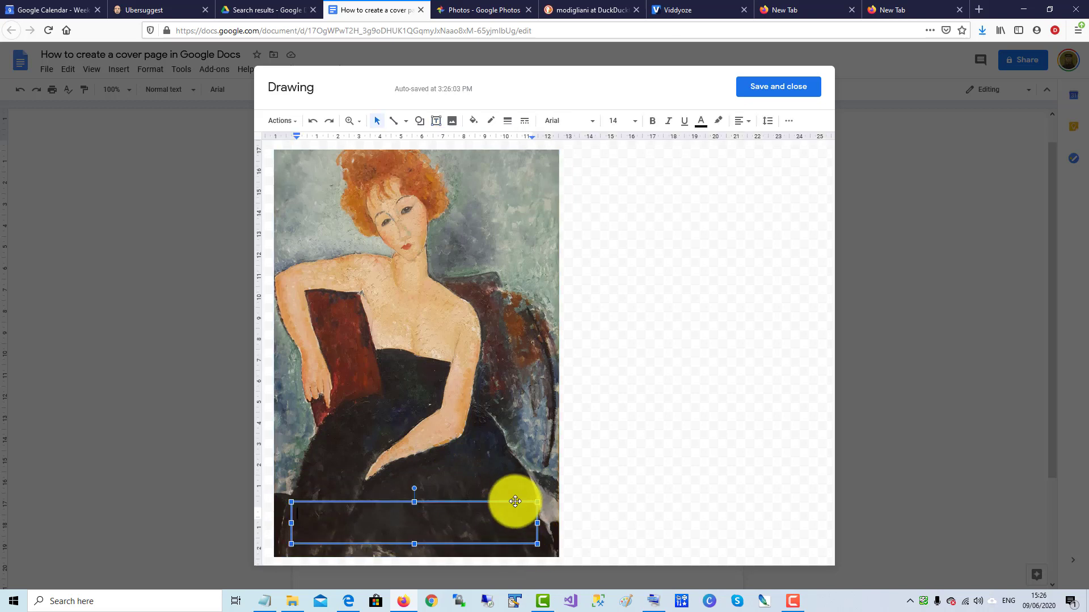
type("Modigliani a Retrospective")
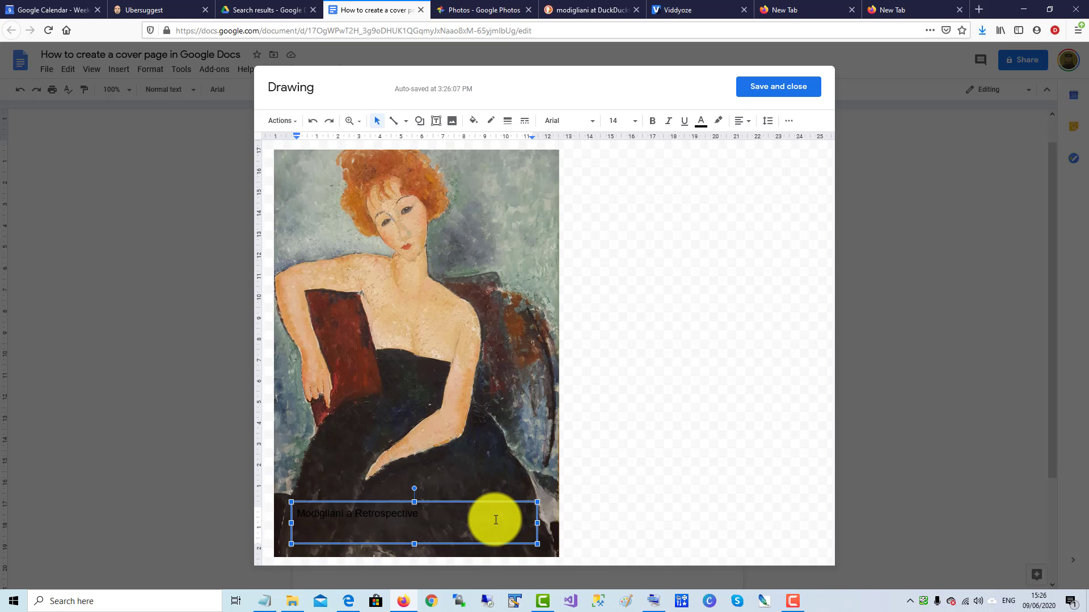
key("ctrl+a")
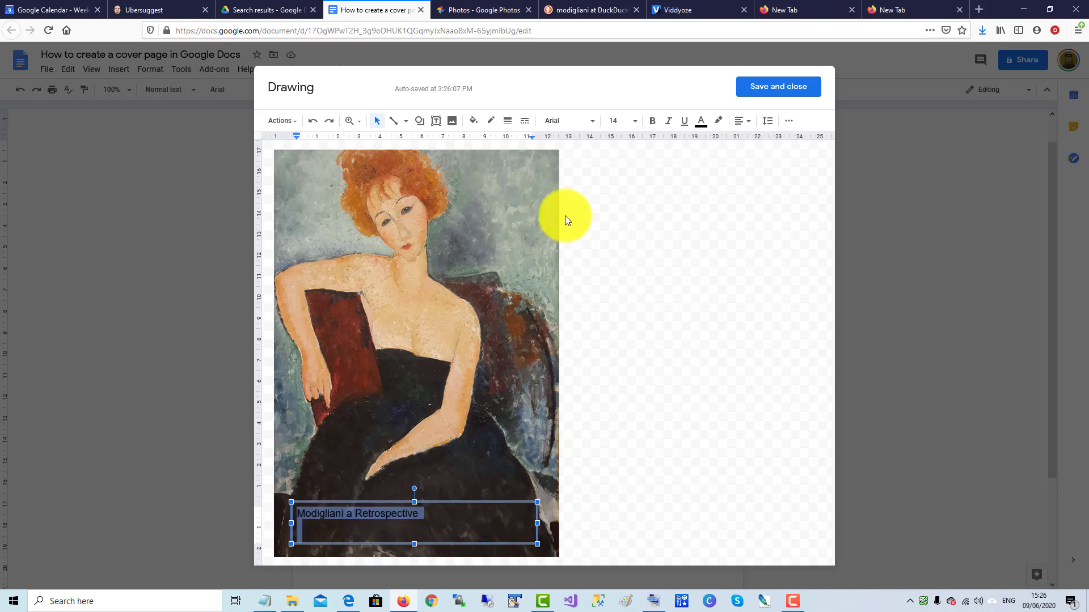
Make the caption white, centre-aligned and 24 pt, then deselect the text box.
left_click(701, 121)
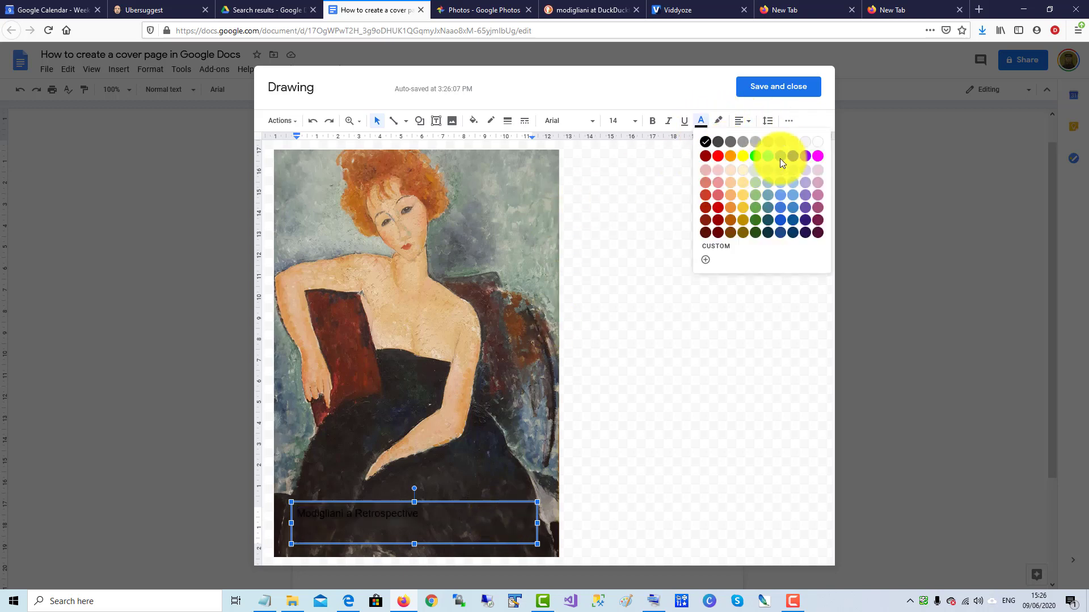
left_click(821, 144)
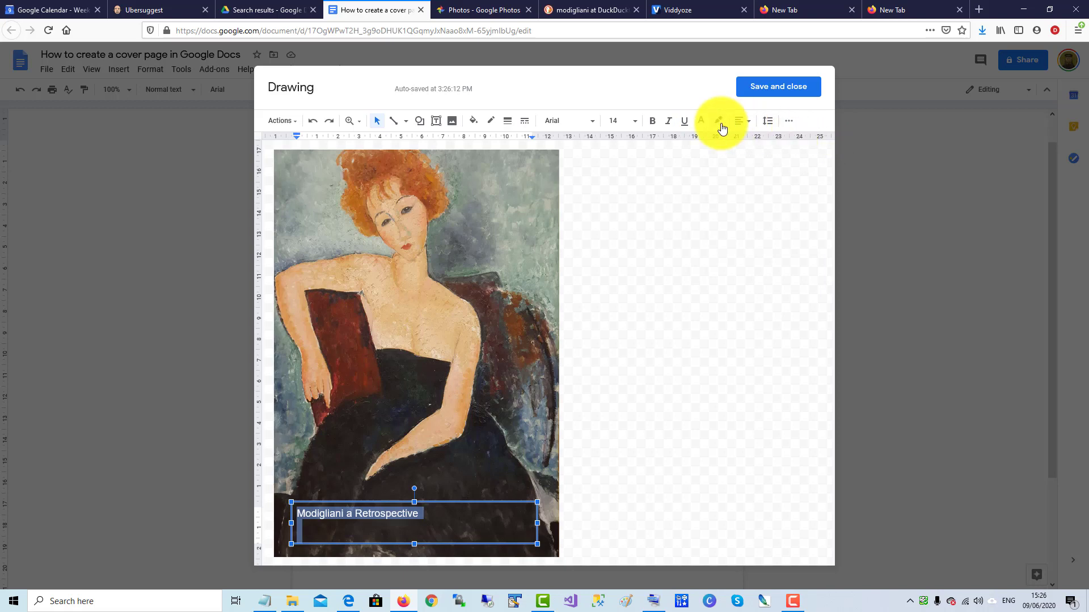
left_click(741, 123)
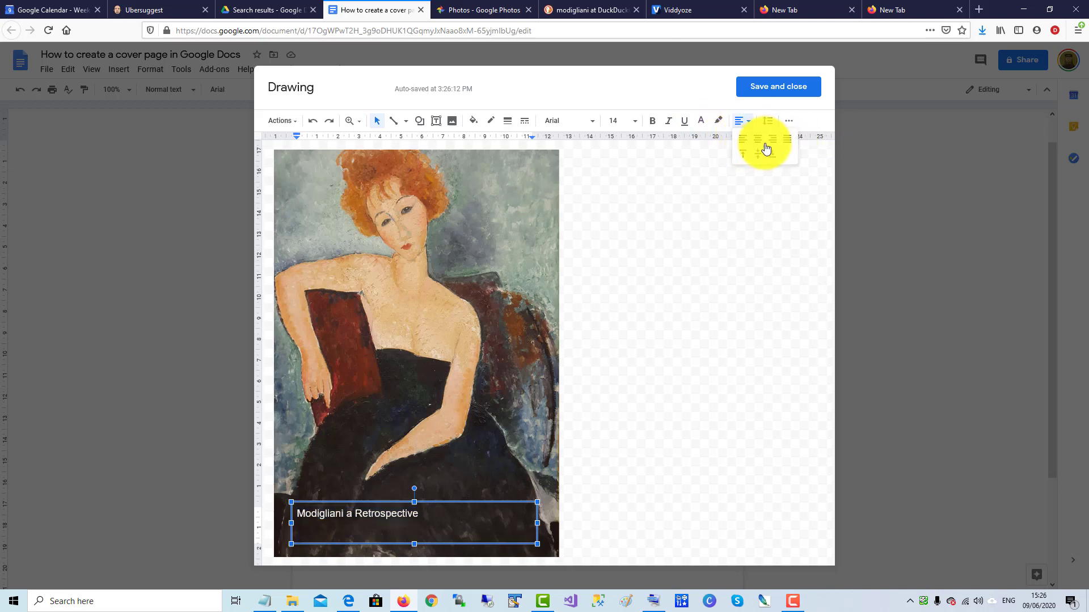
left_click(757, 140)
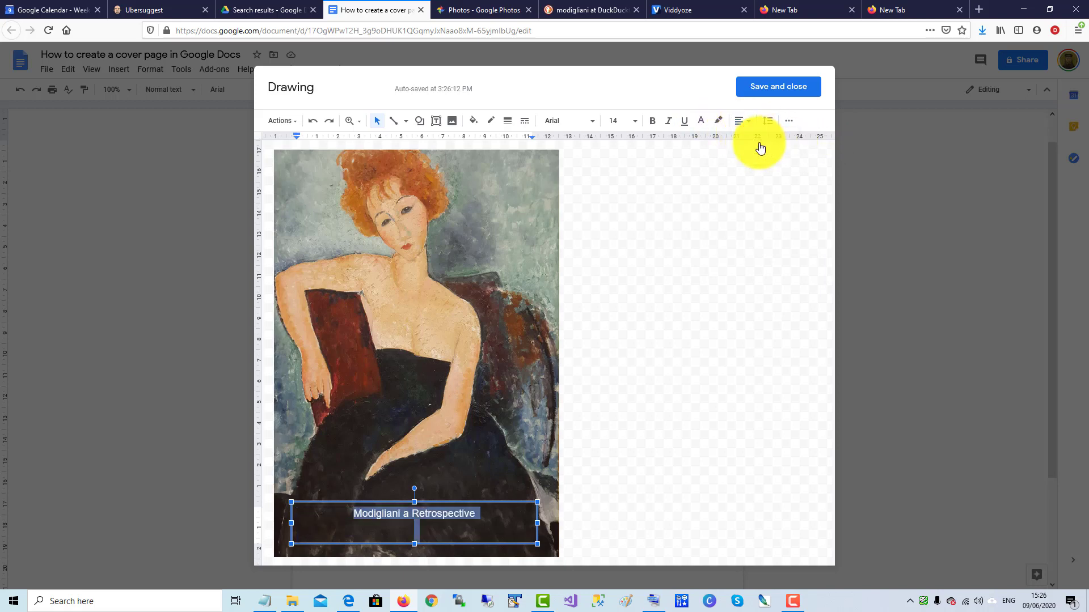
left_click(636, 124)
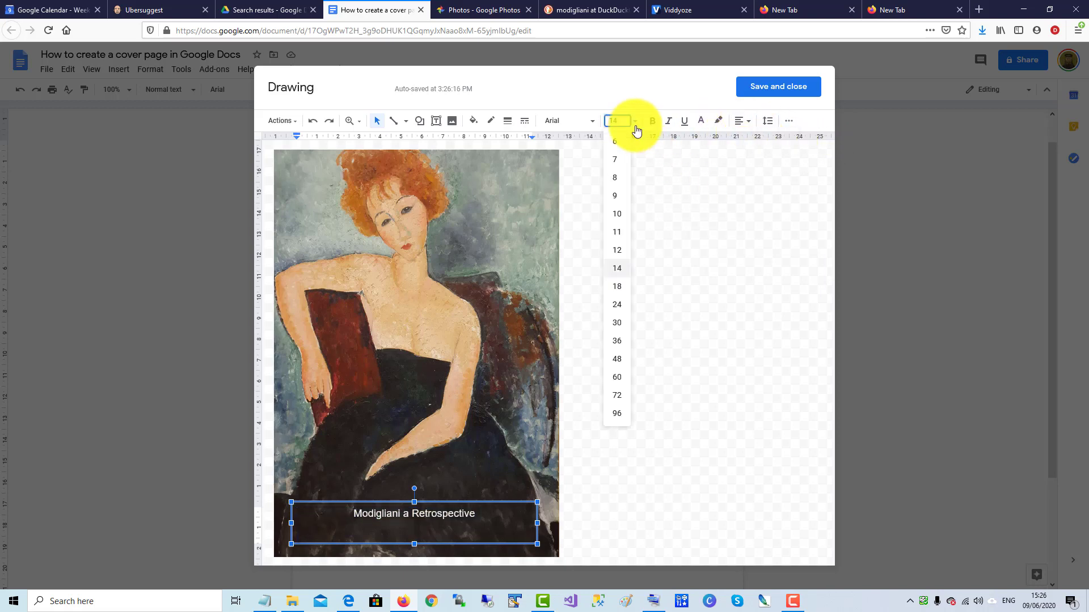
left_click(621, 303)
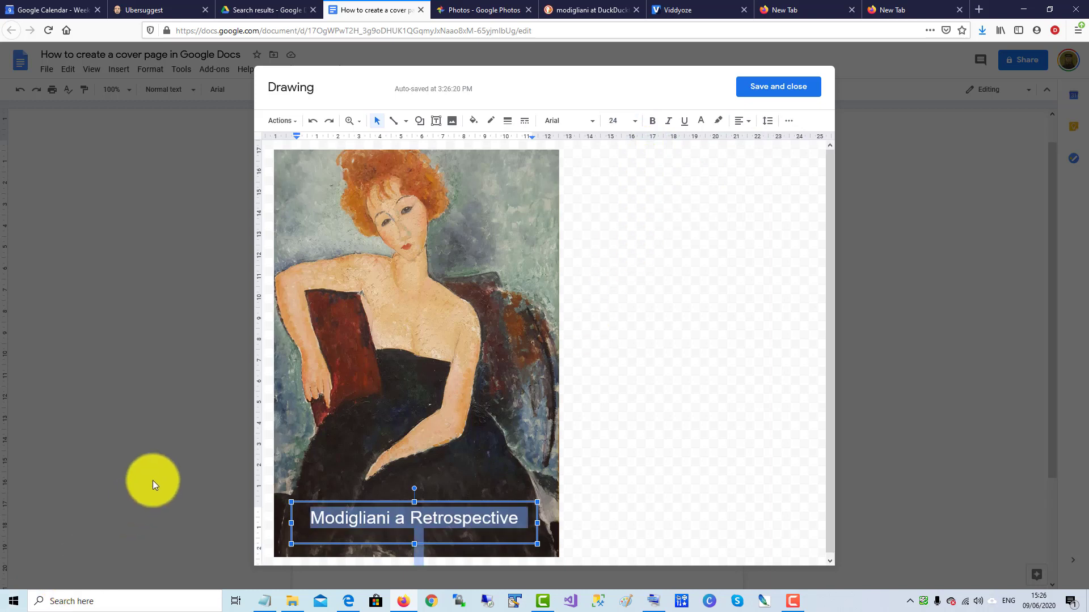
left_click(418, 406)
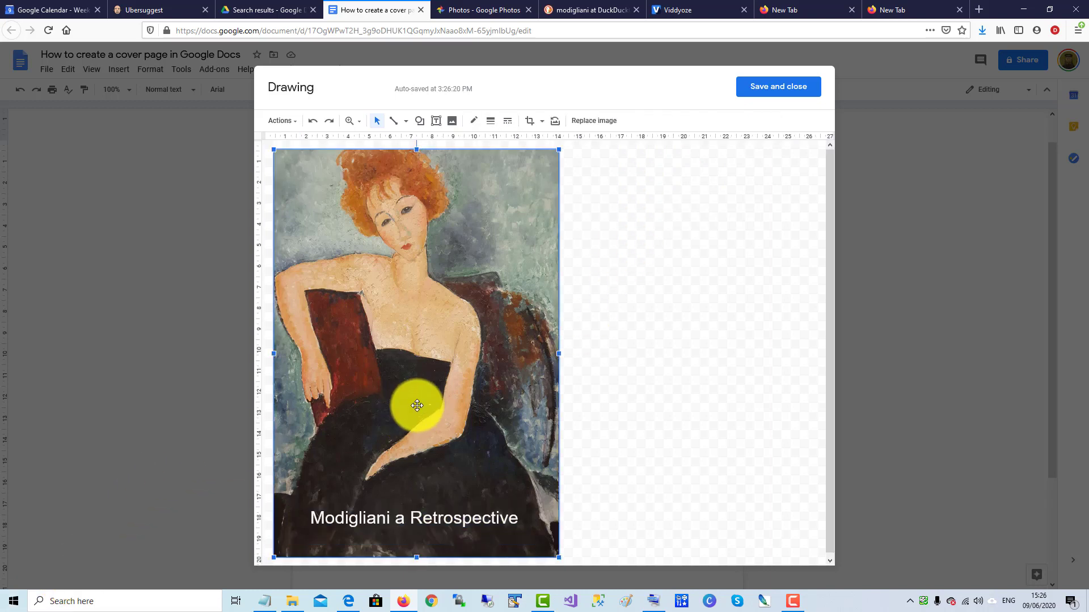
Save the drawing into the document and centre it horizontally on the page.
left_click(774, 92)
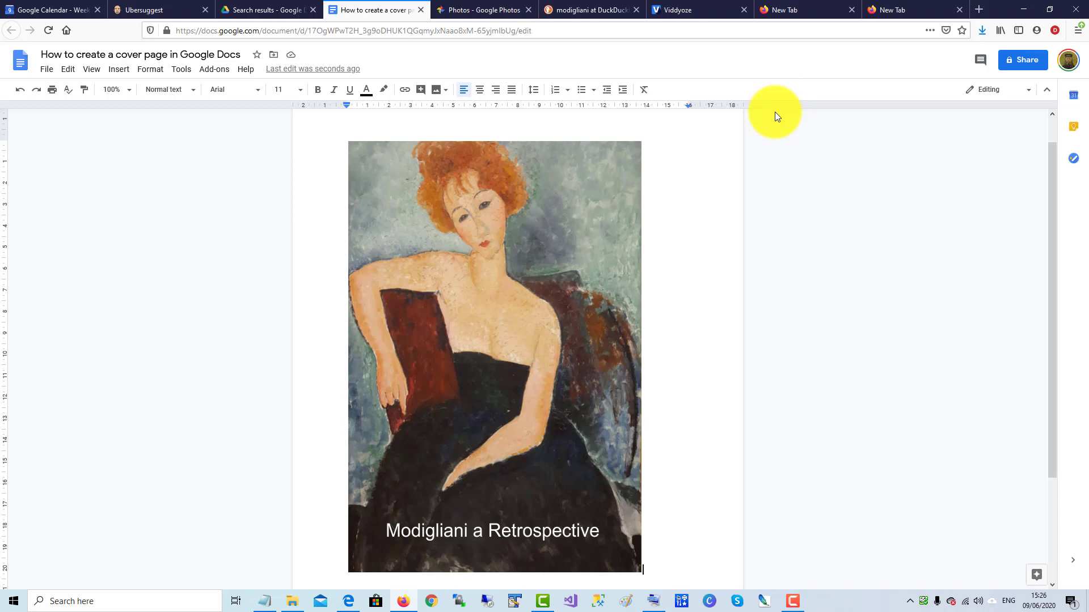
left_click(491, 327)
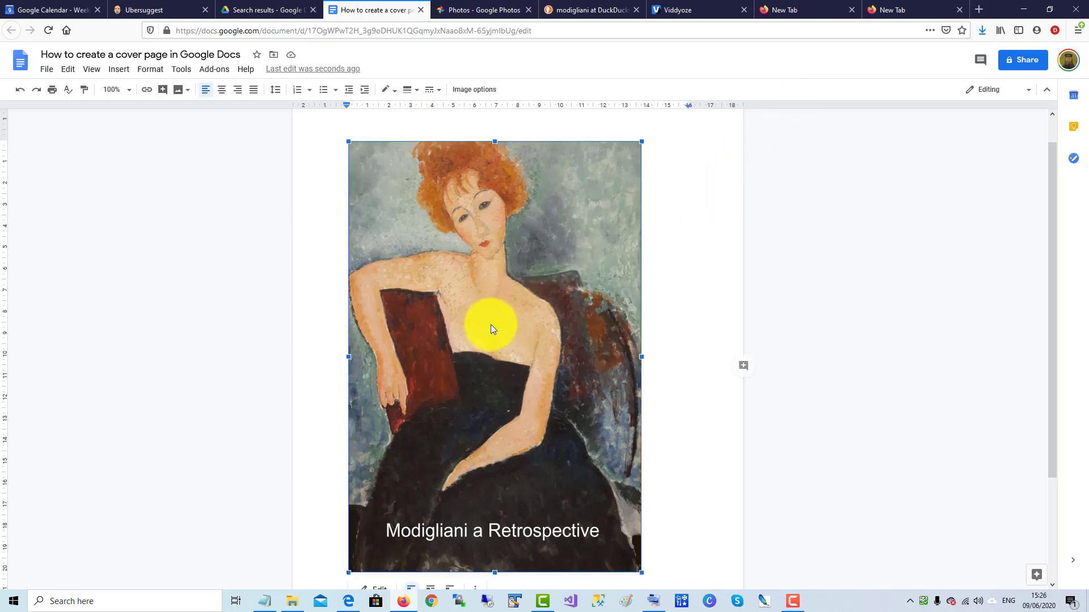
left_click(221, 89)
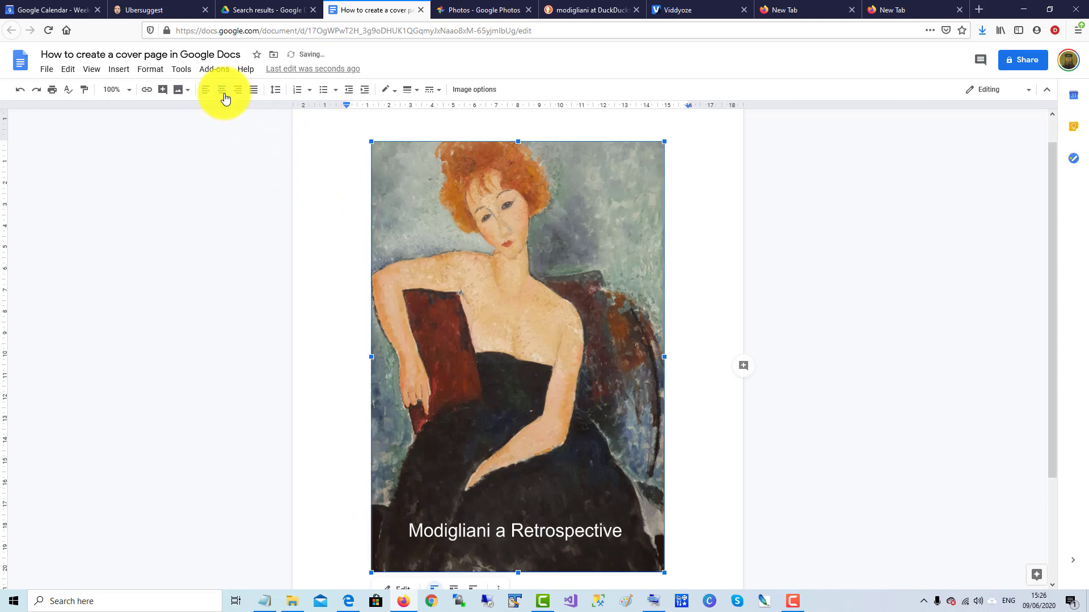
left_click(838, 312)
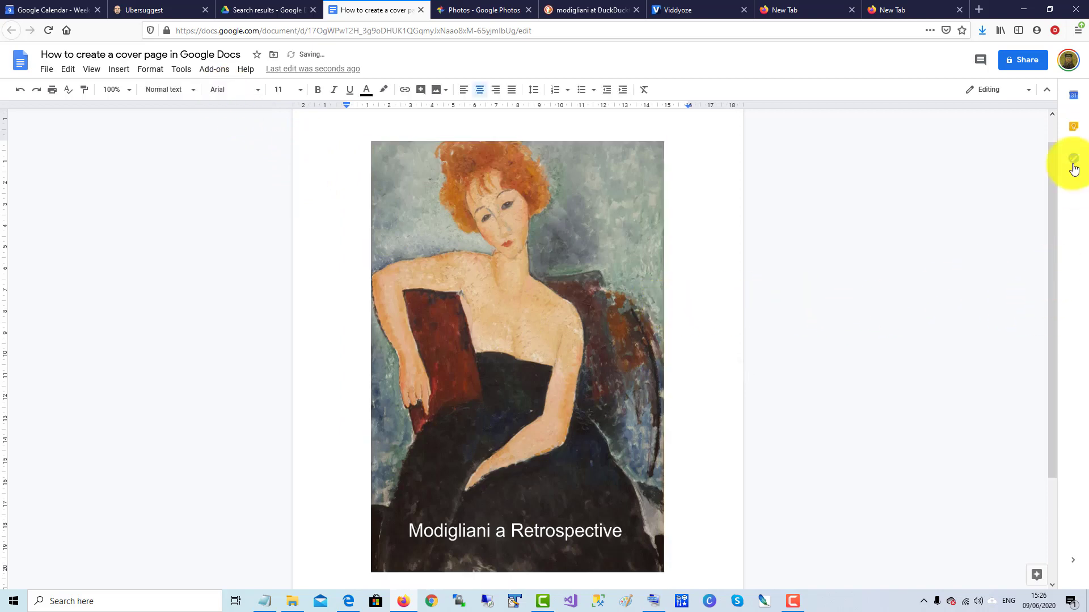
Zoom the browser out twice and start a centred line below the portrait for 'By Jasper Murphy'.
left_click(1078, 31)
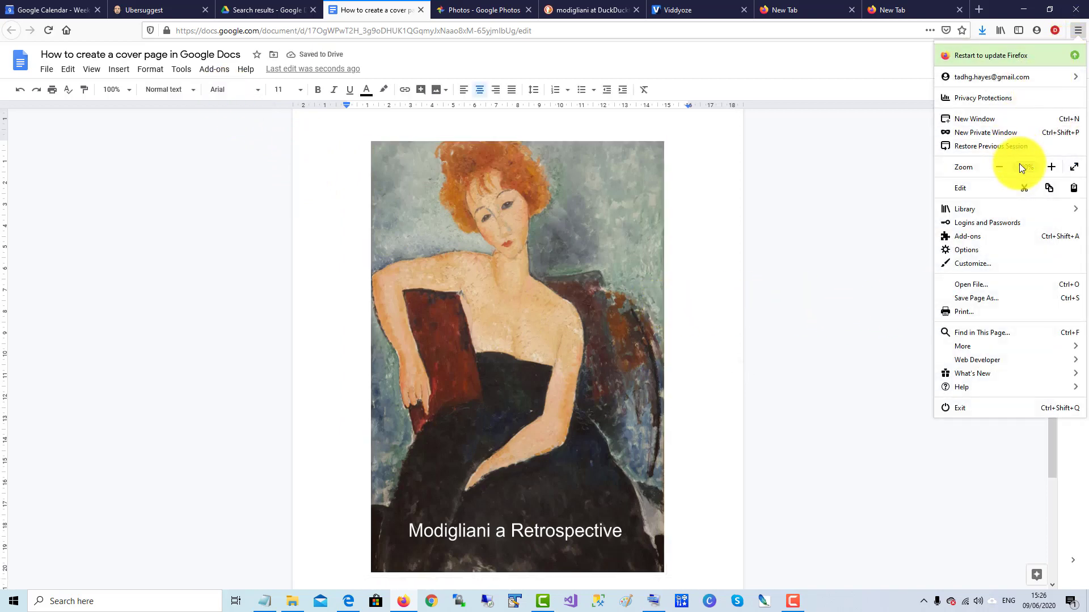
left_click(1002, 167)
left_click(1001, 167)
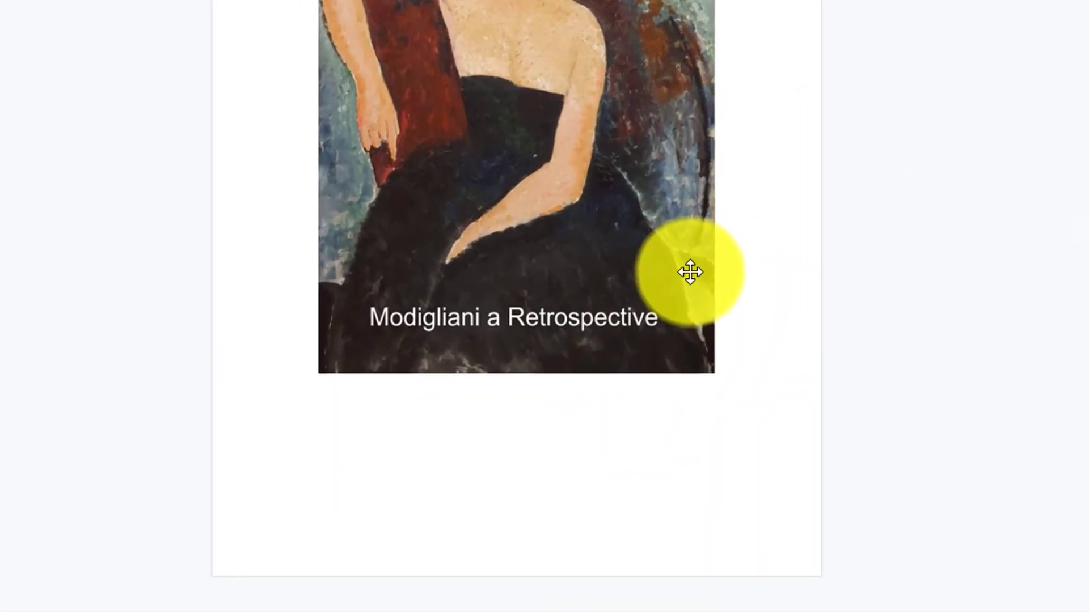
key("Return")
type("By")
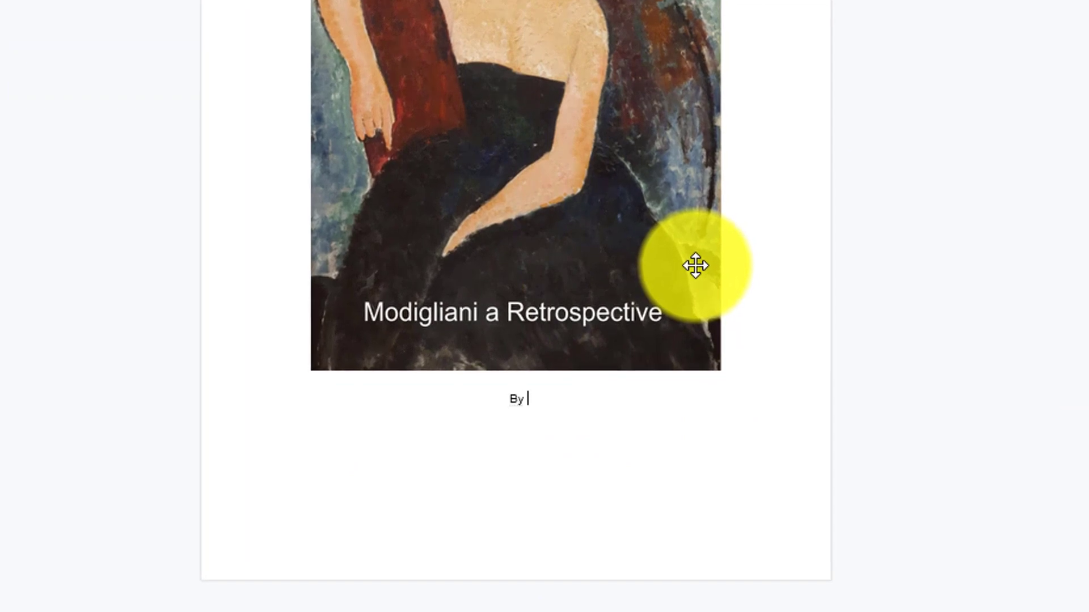
type("Jas")
type("per Murphy")
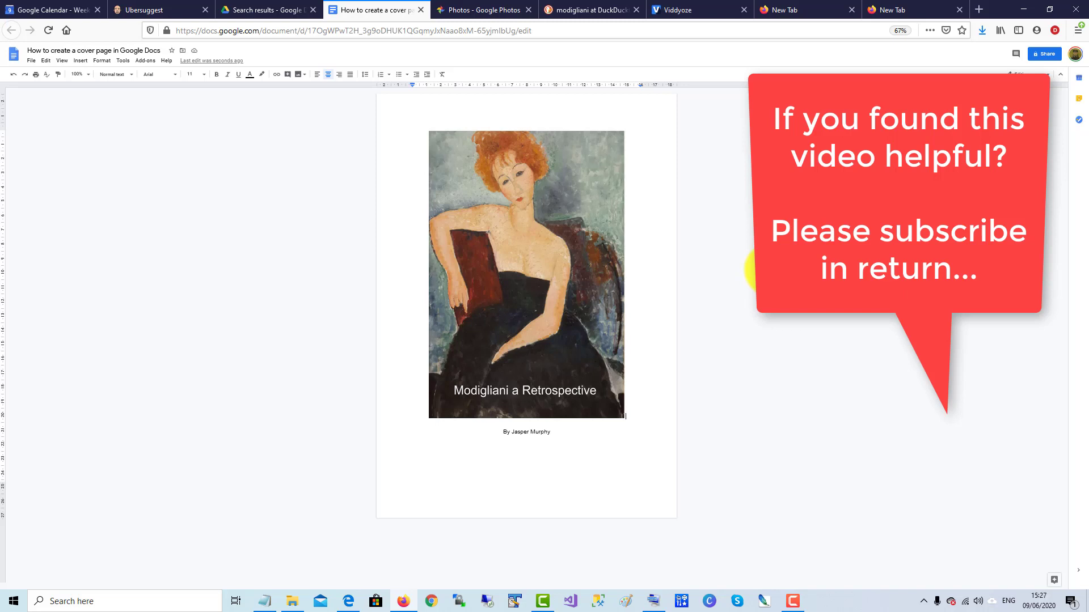
left_click(794, 600)
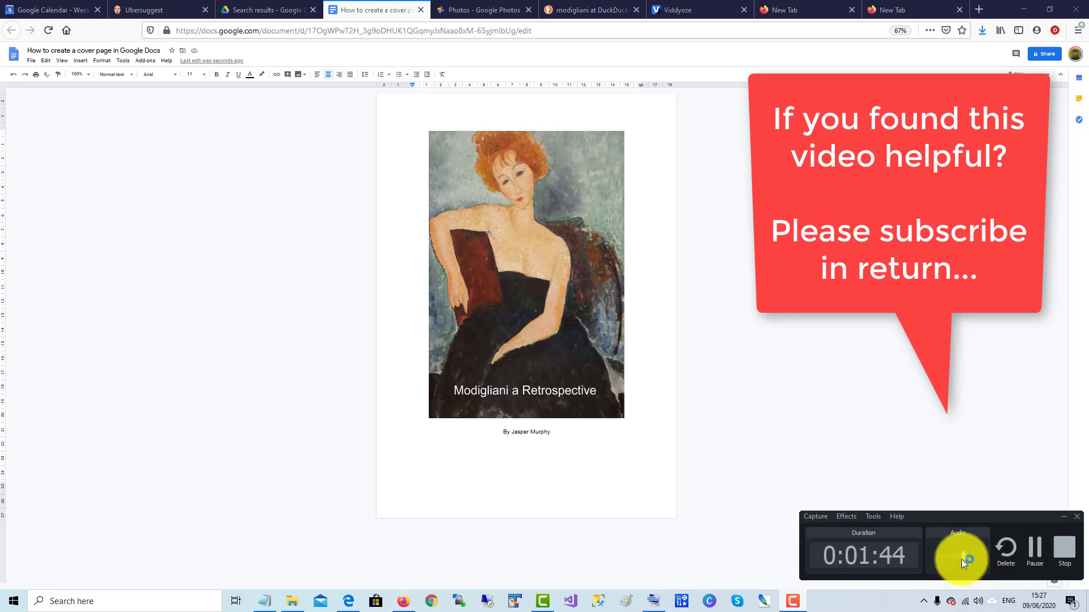